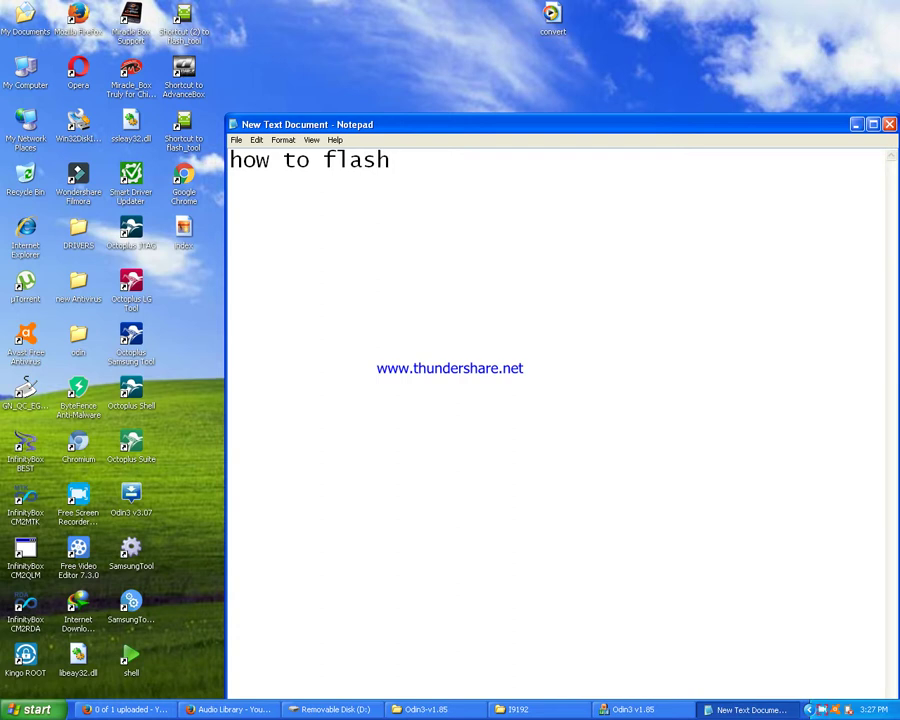
Complete the note's title line so it reads "how to flash samsung i9300 with odin"
text(sm)
key(BackSpace)
text(an)
key(BackSpace)
text(msung i93)
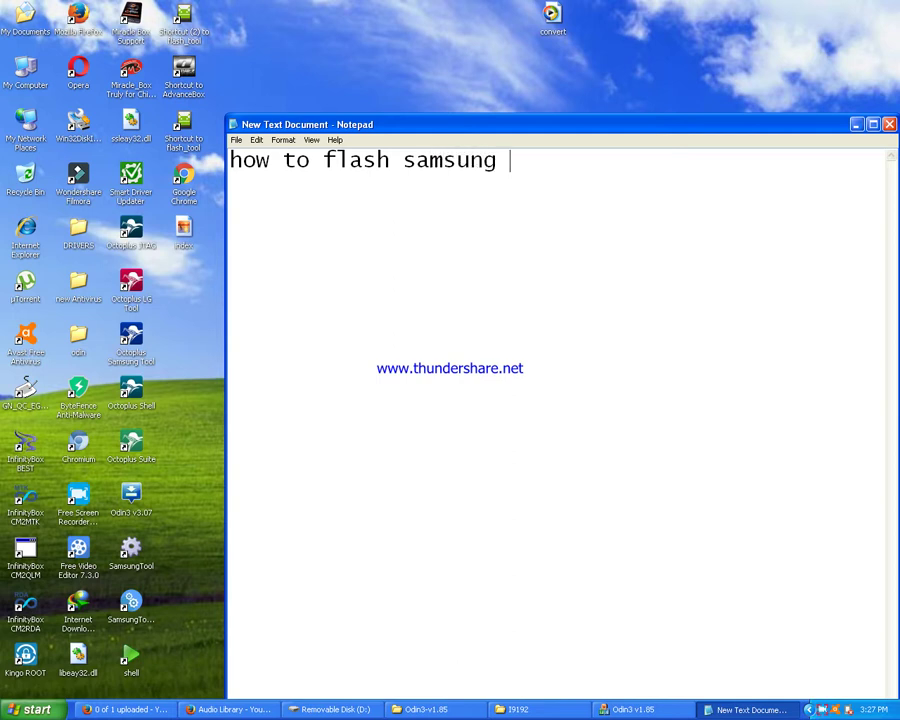
text(00)
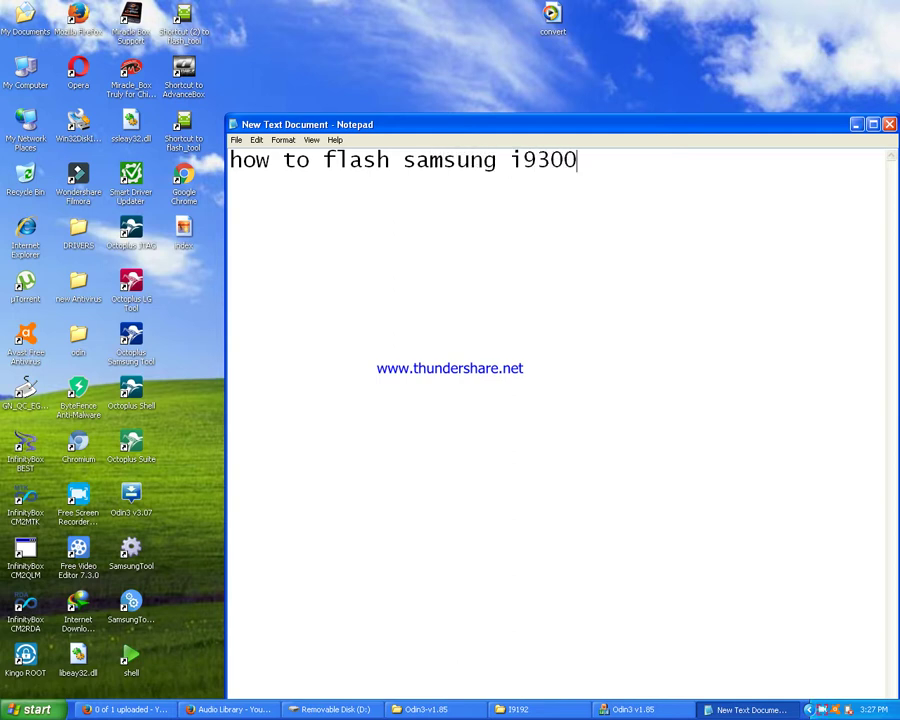
text( with odin)
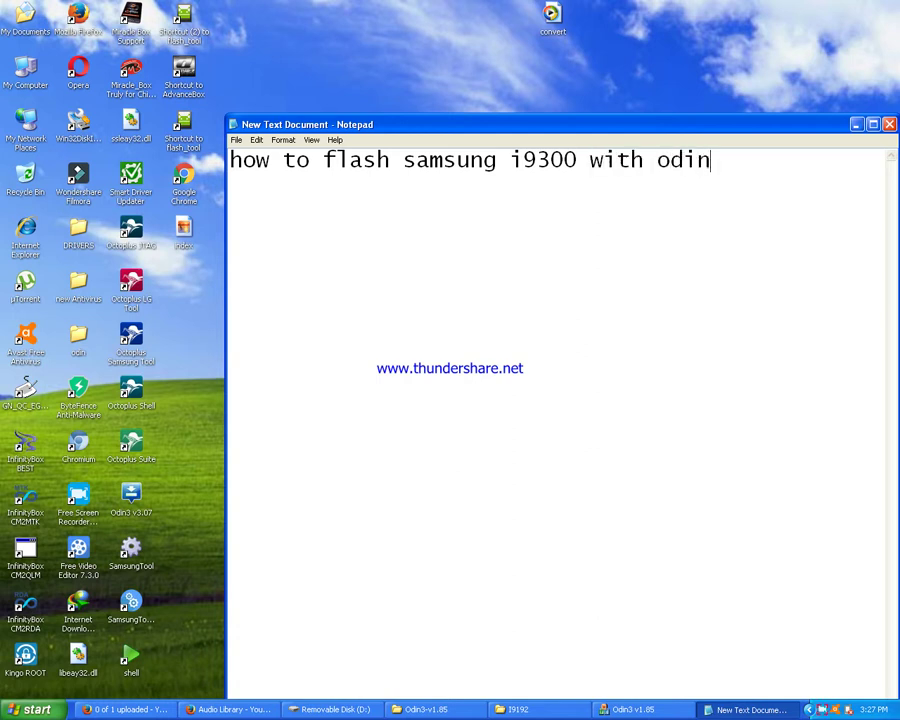
Add a new line below the title reading "1 phone put on download mode"
key(Return)
text(1 phone p)
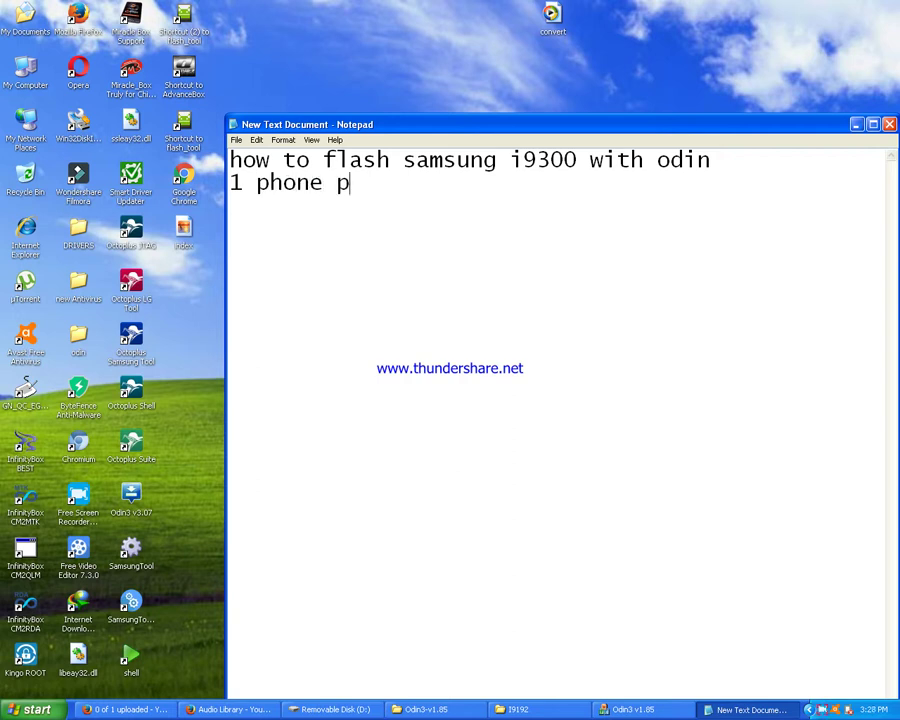
text(ut on dow)
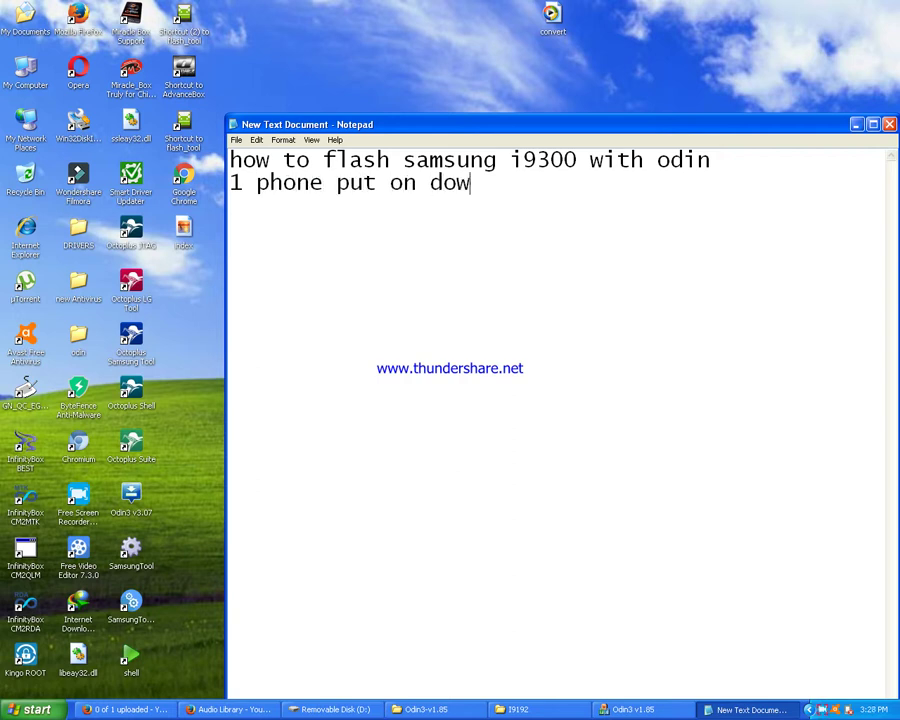
text(nload mode)
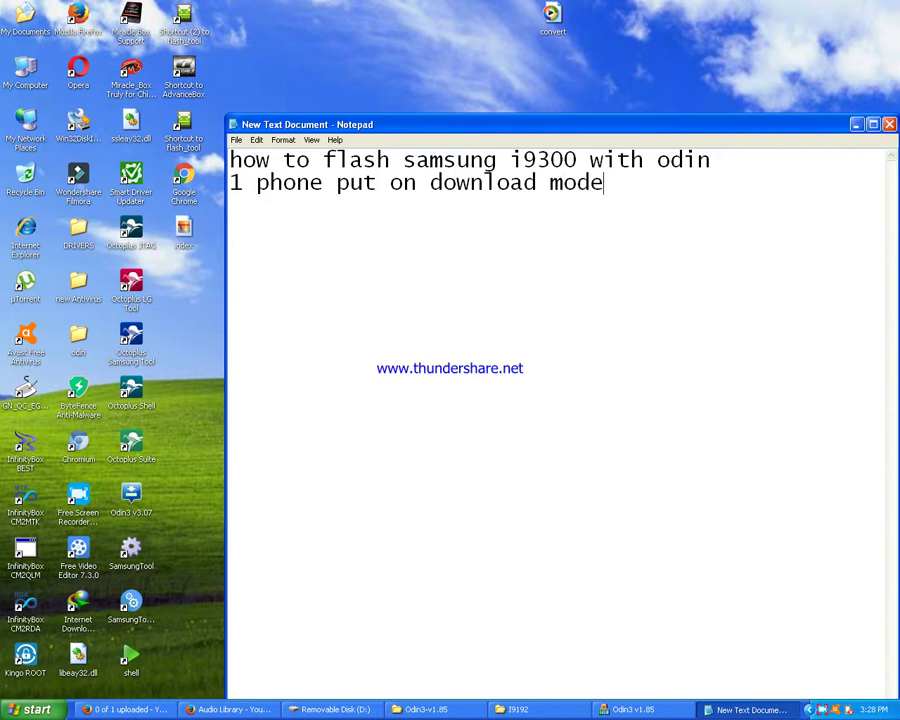
Add two more instruction lines to the note: "2 open odin" and "3 select file on pda"
key(Return)
text(2 open odin)
key(Return)
text(3 select on)
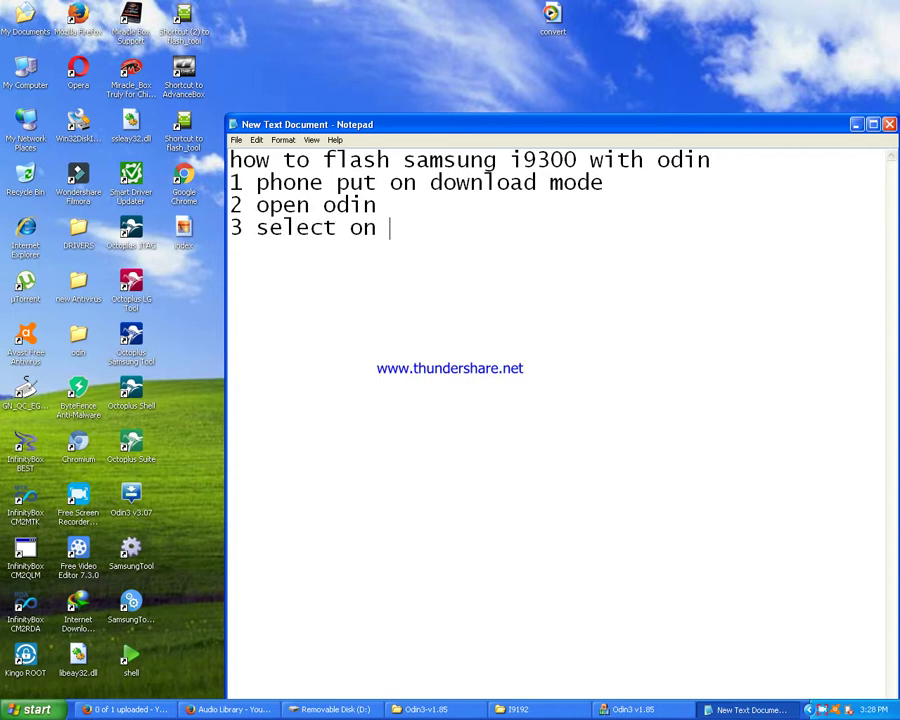
key(BackSpace)
key(BackSpace)
key(BackSpace)
text(file on )
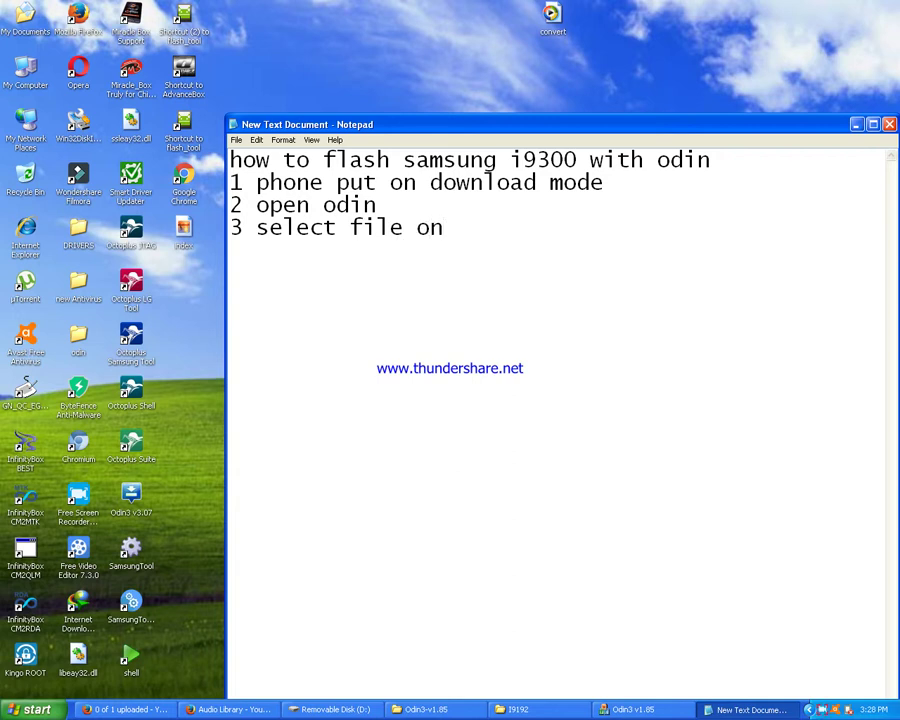
text(pda)
Add the instruction line "4 then click on start" and leave an empty line below it
key(Return)
text(4 th)
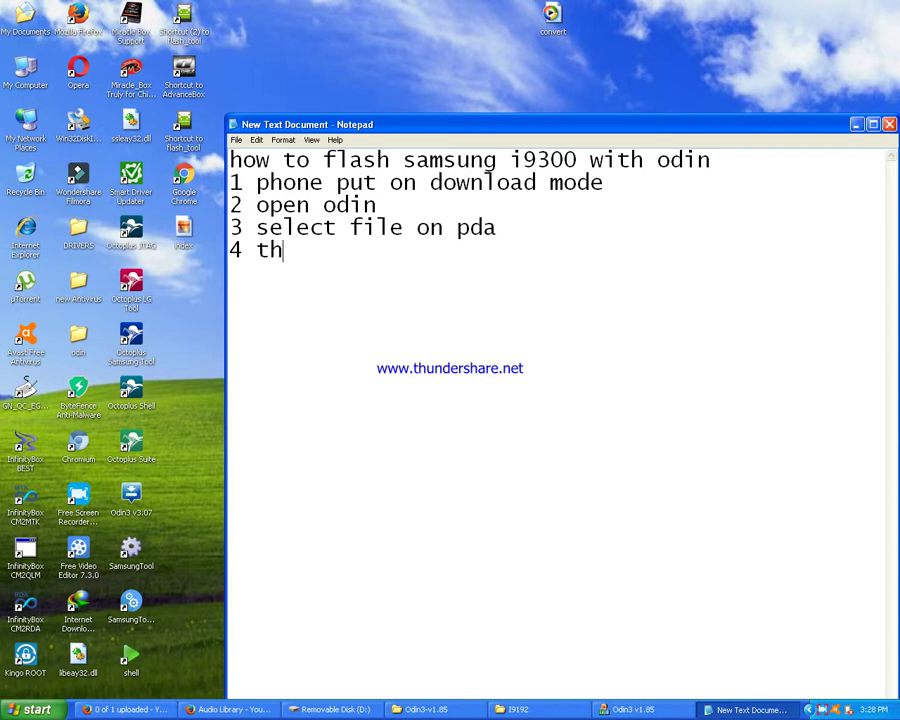
text(en click)
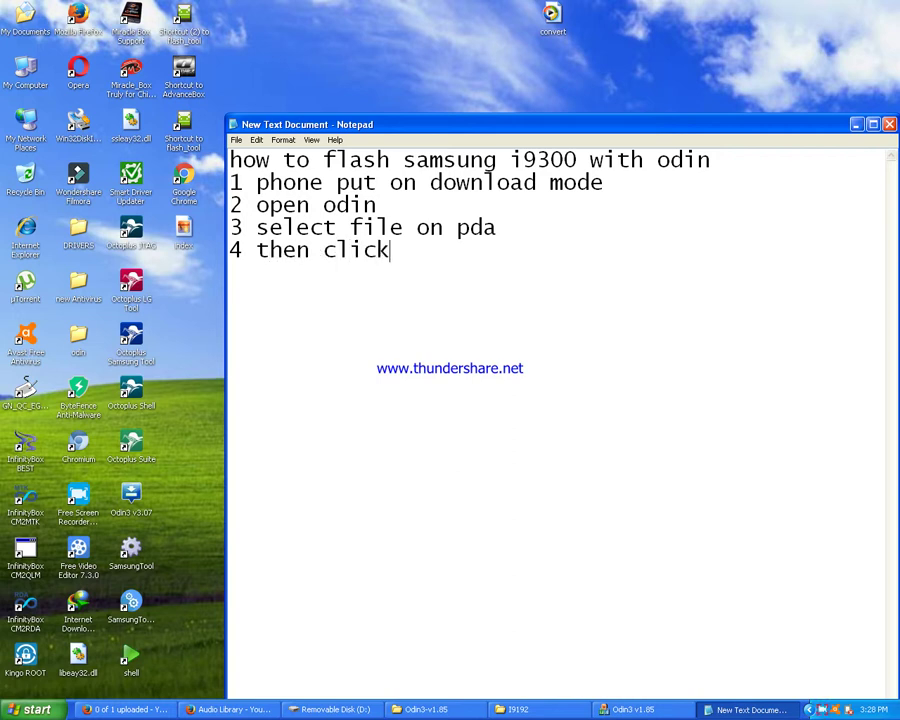
text( on start)
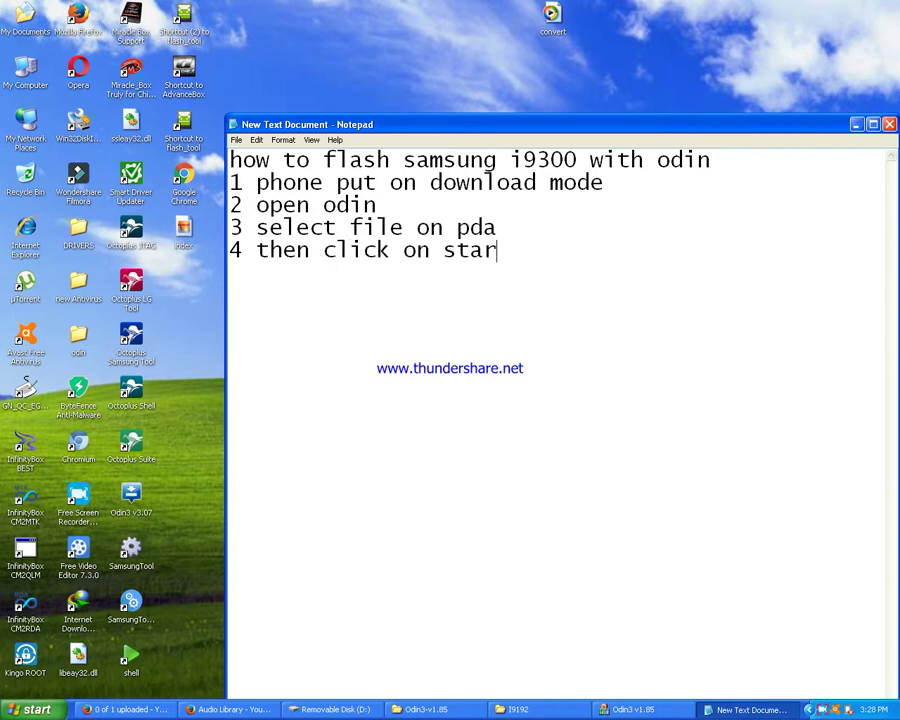
key(Return)
Switch to Odin3 v1.85, begin choosing a PDA file and go to the firmware folder
click(634, 709)
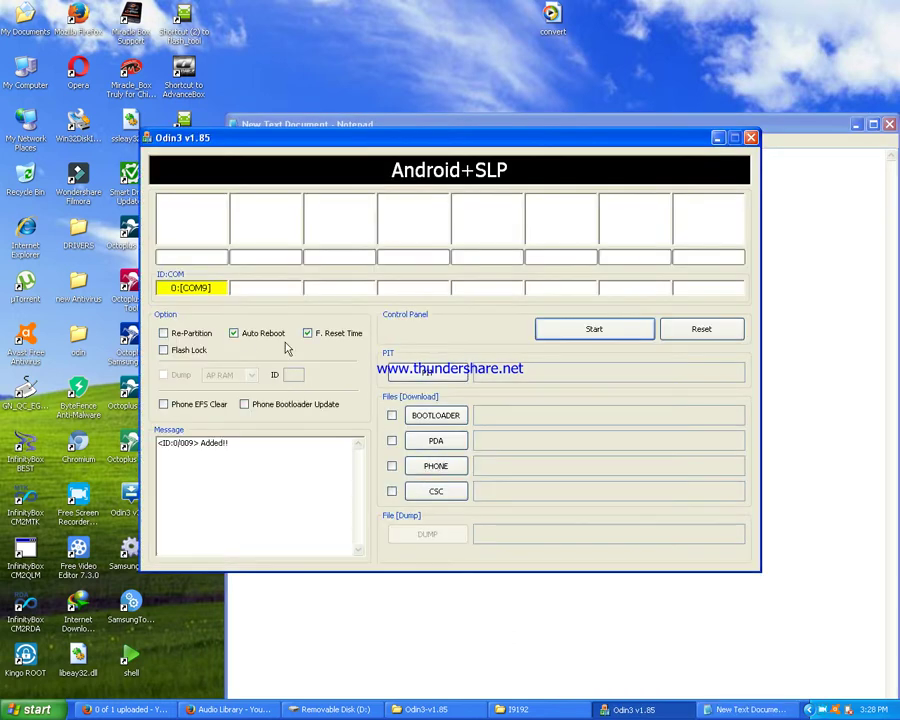
click(441, 438)
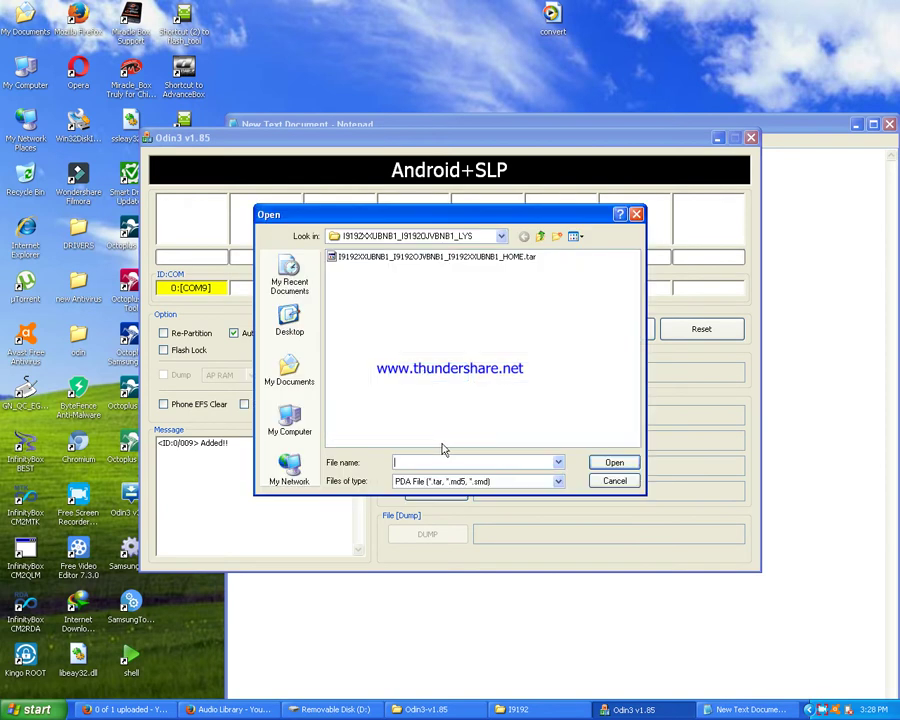
click(501, 236)
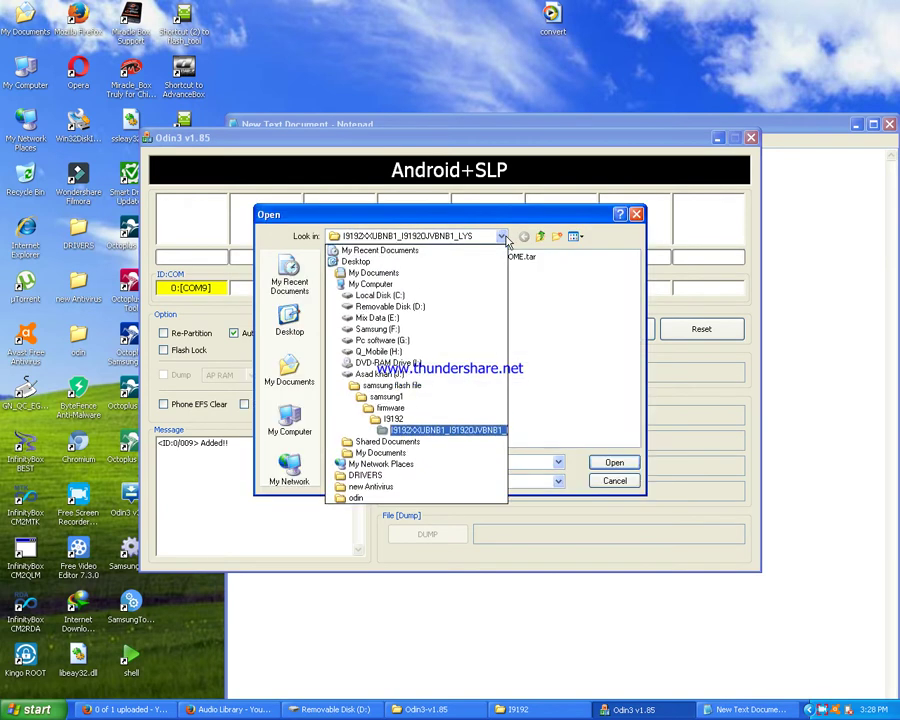
click(418, 408)
Find the I9300 folder among the firmware folders and open it
text(i777)
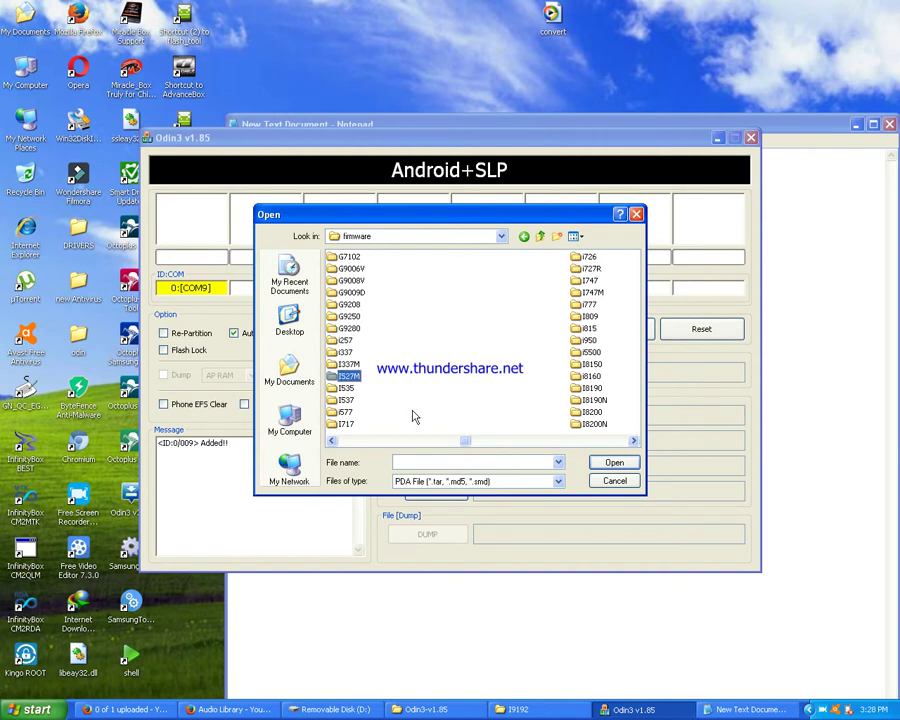
key(Down)
key(Down)
key(Down)
key(Down)
key(Down)
key(Down)
key(Down)
key(Down)
key(Down)
key(Down)
key(Down)
key(Down)
key(Down)
key(Down)
key(Down)
key(Down)
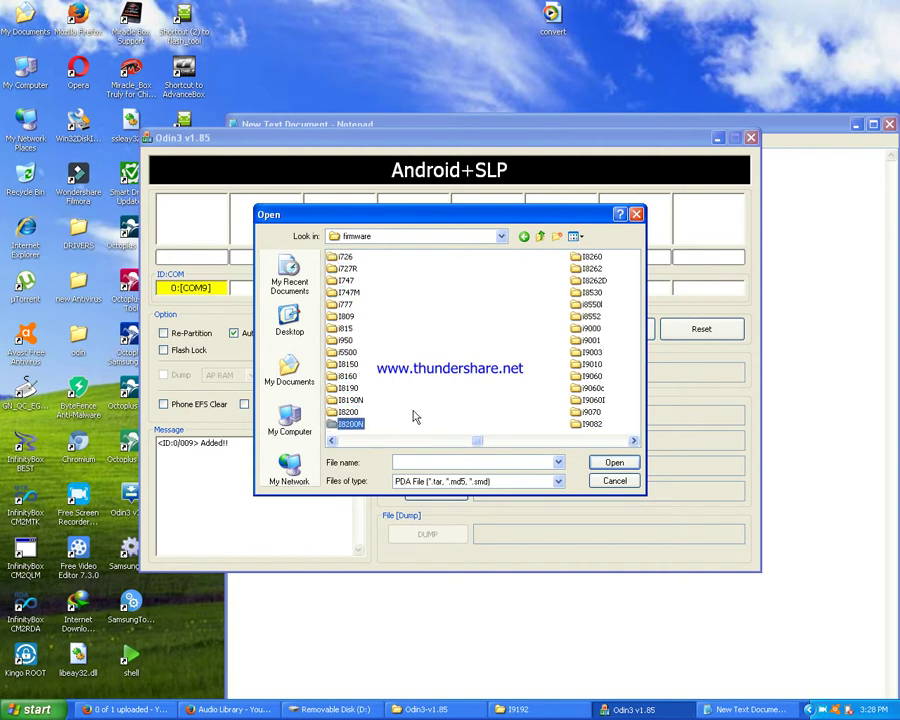
key(Down)
key(Down)
key(Down)
key(Down)
key(Down)
key(Down)
key(Down)
key(Down)
key(Down)
key(Down)
key(Down)
key(Down)
key(Down)
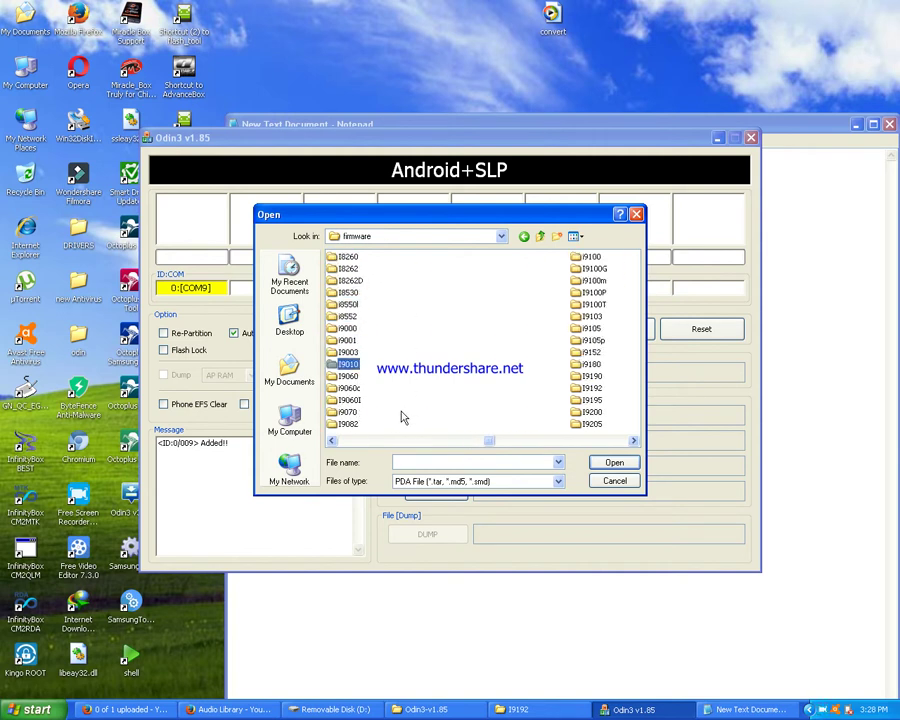
key(Down)
key(Down)
key(Down)
key(Down)
key(Down)
key(Down)
key(Down)
key(Down)
key(Down)
key(Down)
key(Down)
key(Down)
key(Down)
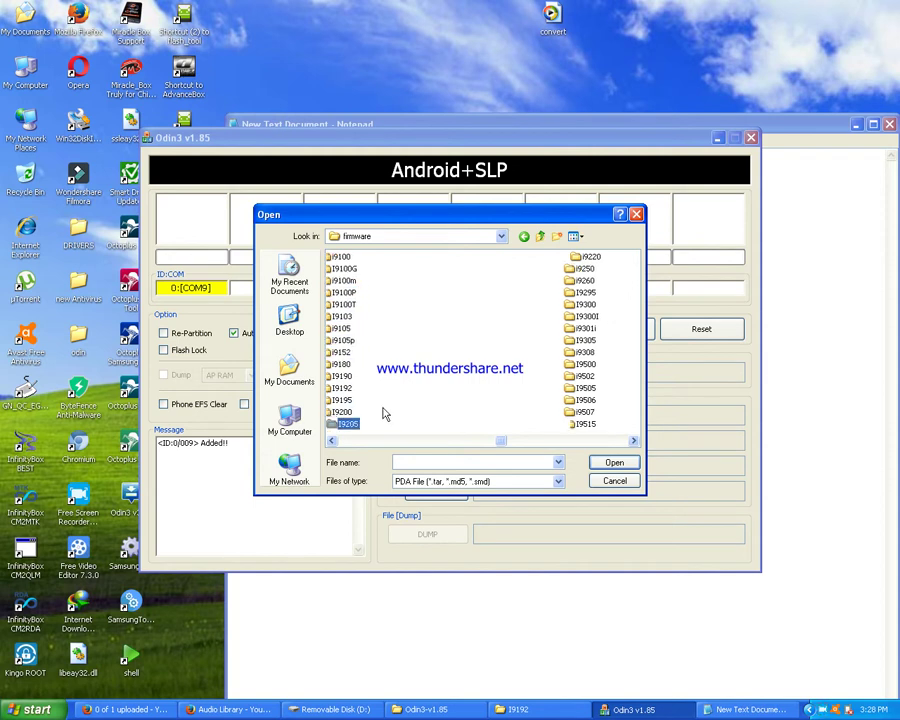
key(Down)
key(Down)
key(Down)
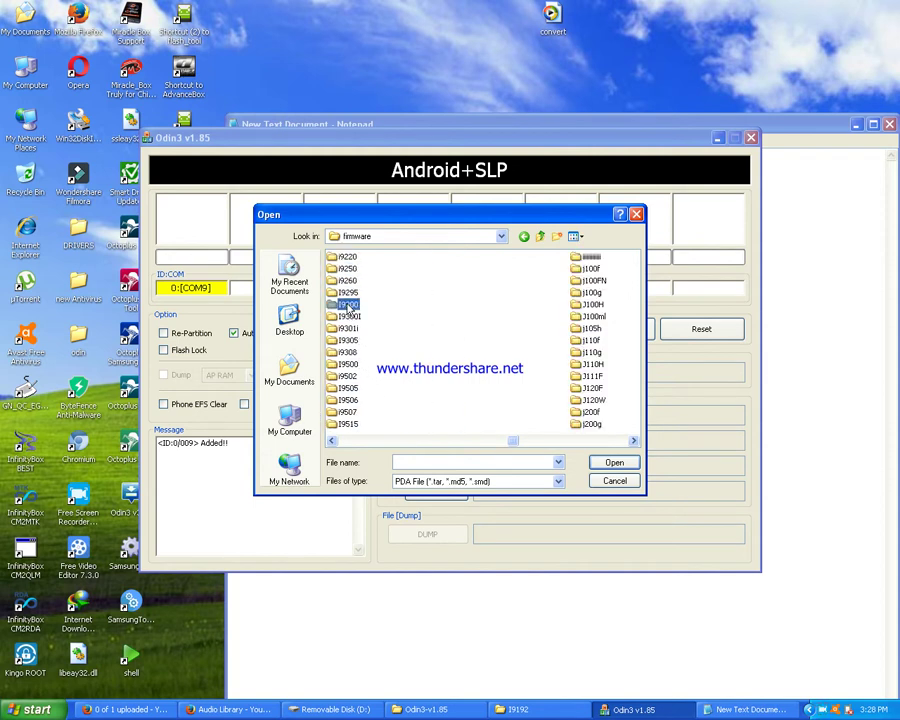
key(Return)
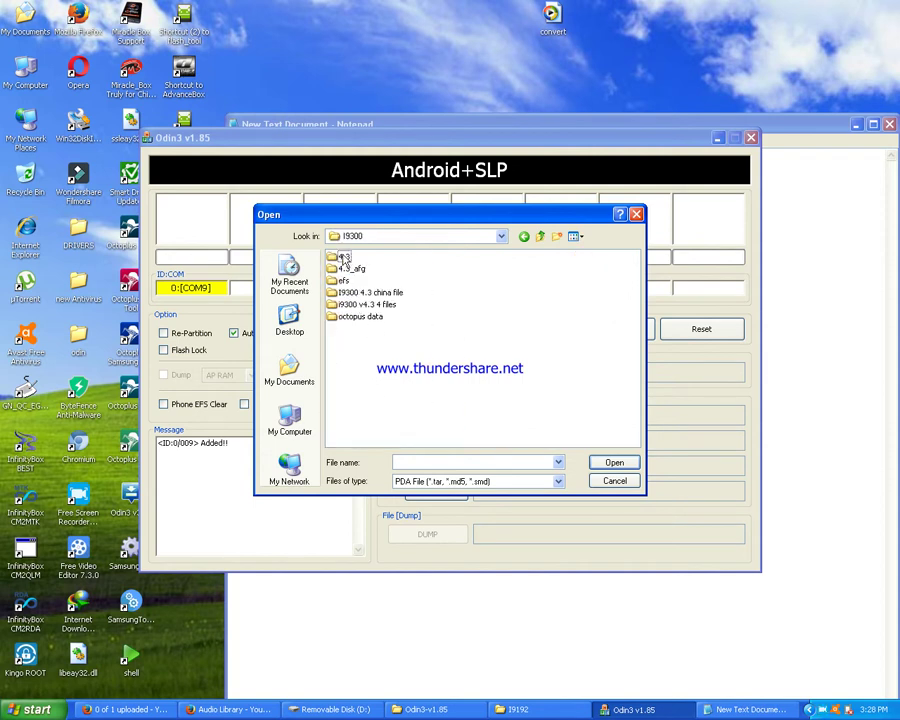
Load the I9300XXUGNA7 firmware file from the 4.3 folder as the PDA file
double_click(343, 258)
double_click(345, 258)
click(345, 258)
double_click(345, 258)
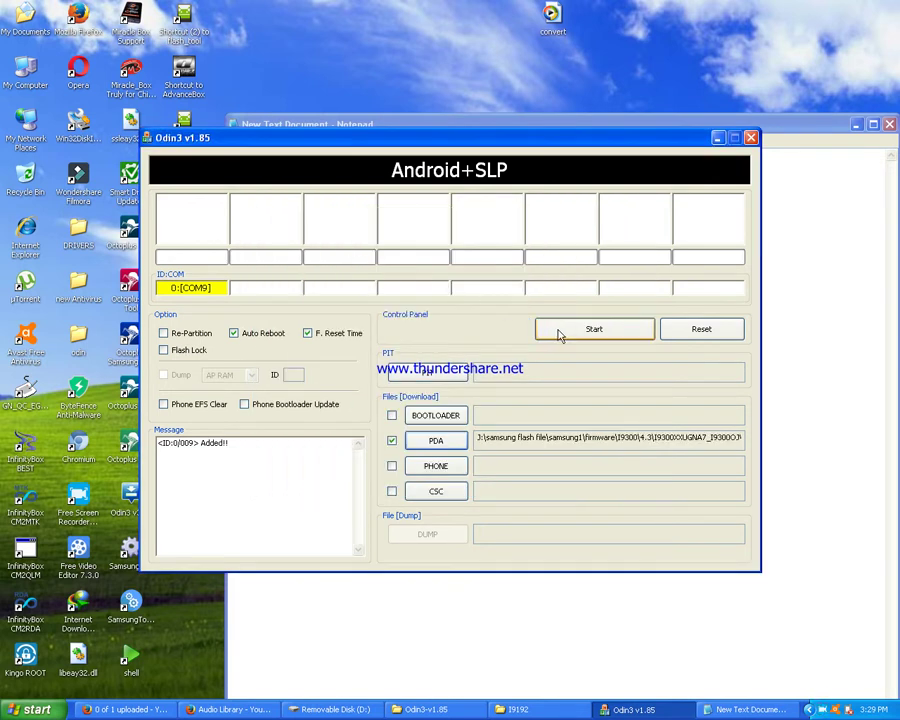
Start flashing the phone with the loaded PDA firmware and bring Odin back to the front to follow its progress
click(606, 338)
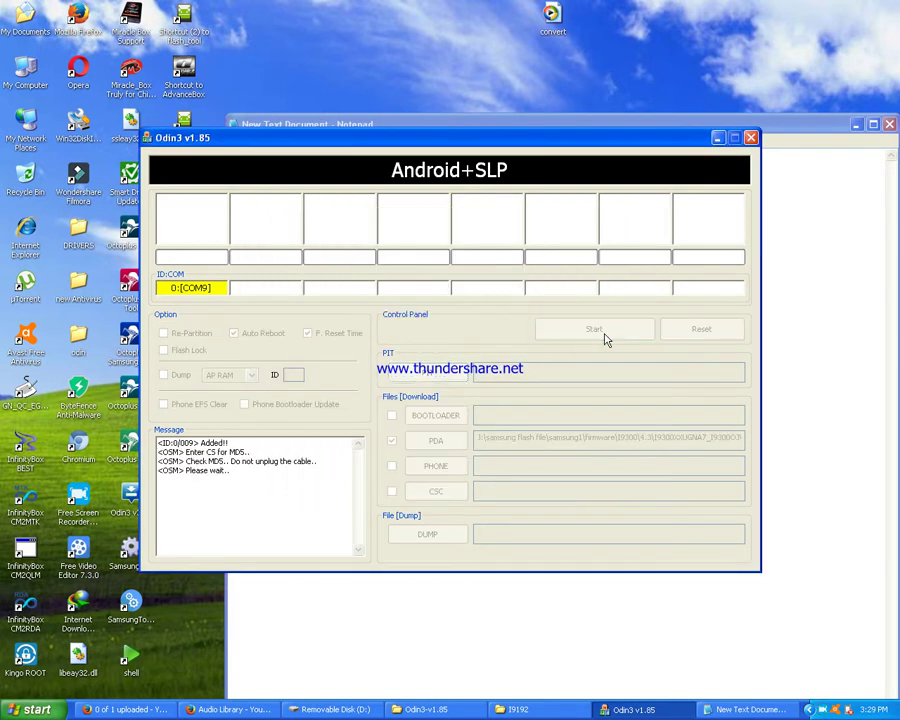
click(600, 124)
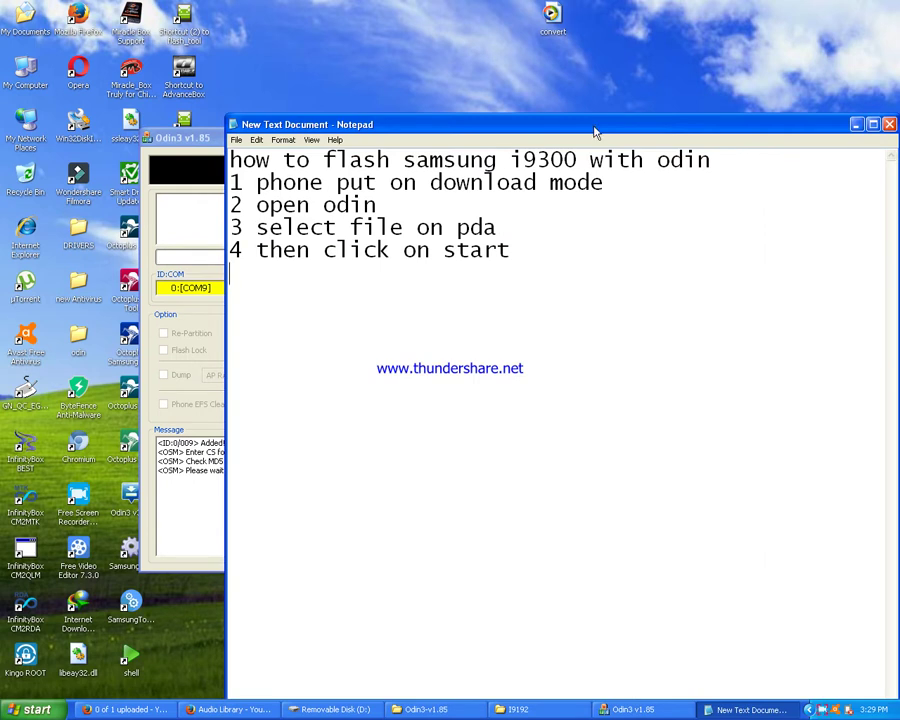
click(182, 142)
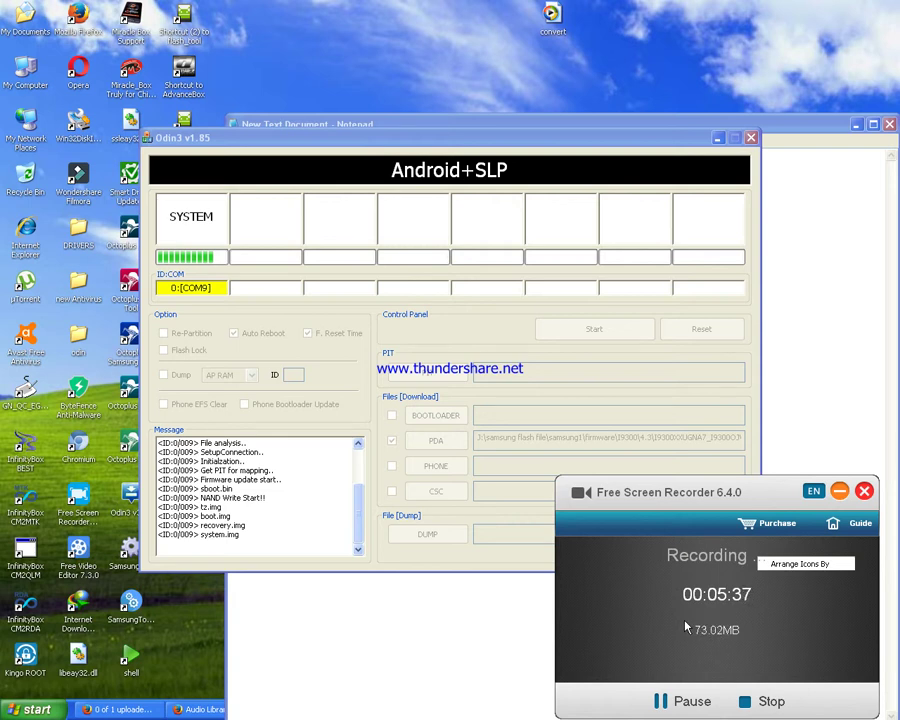
Switch back to Notepad and add the line "5 after flashing must hard reset your phone"
click(765, 435)
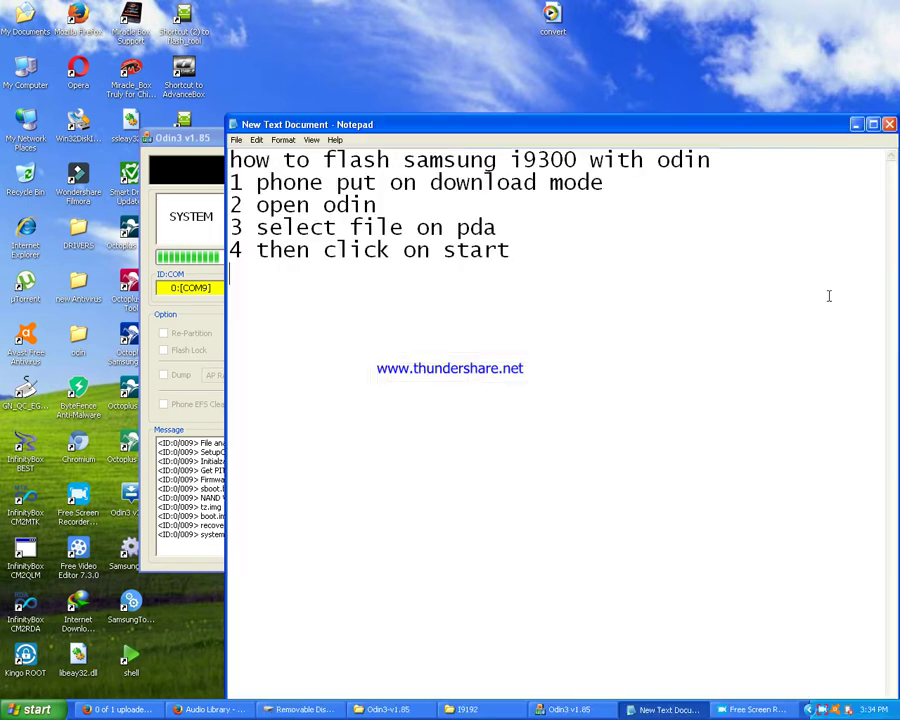
click(537, 240)
key(Return)
text(5 a)
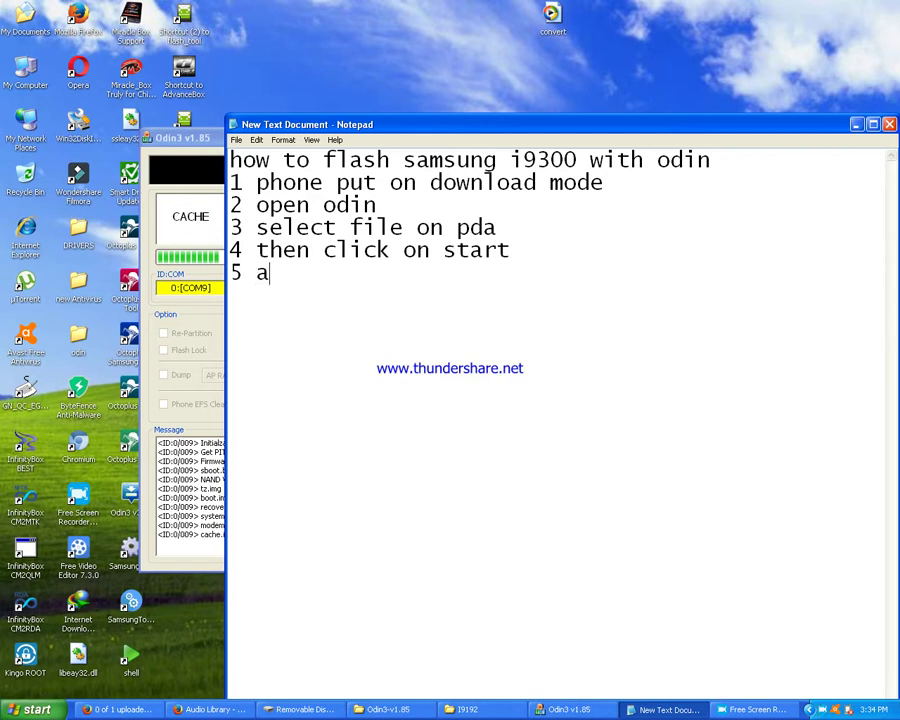
text(fter flash)
key(BackSpace)
text(ing )
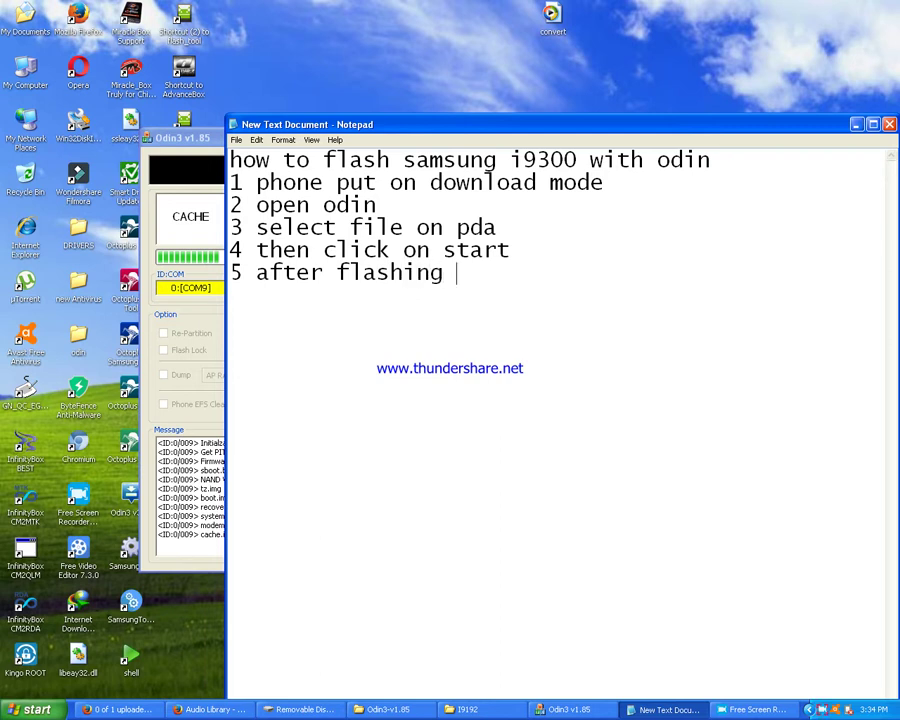
text(must ha)
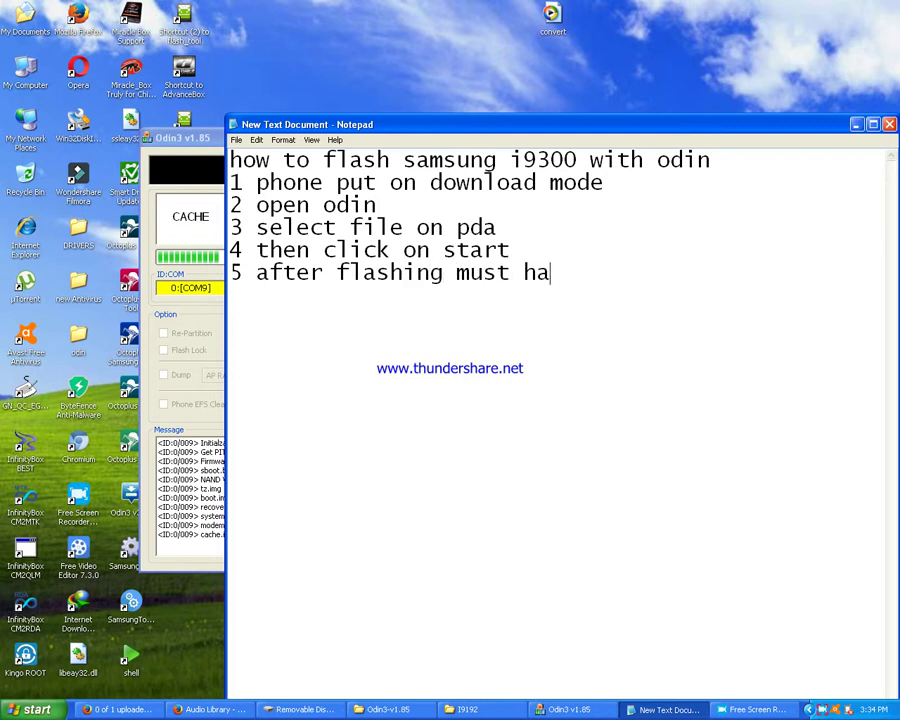
text(rd res)
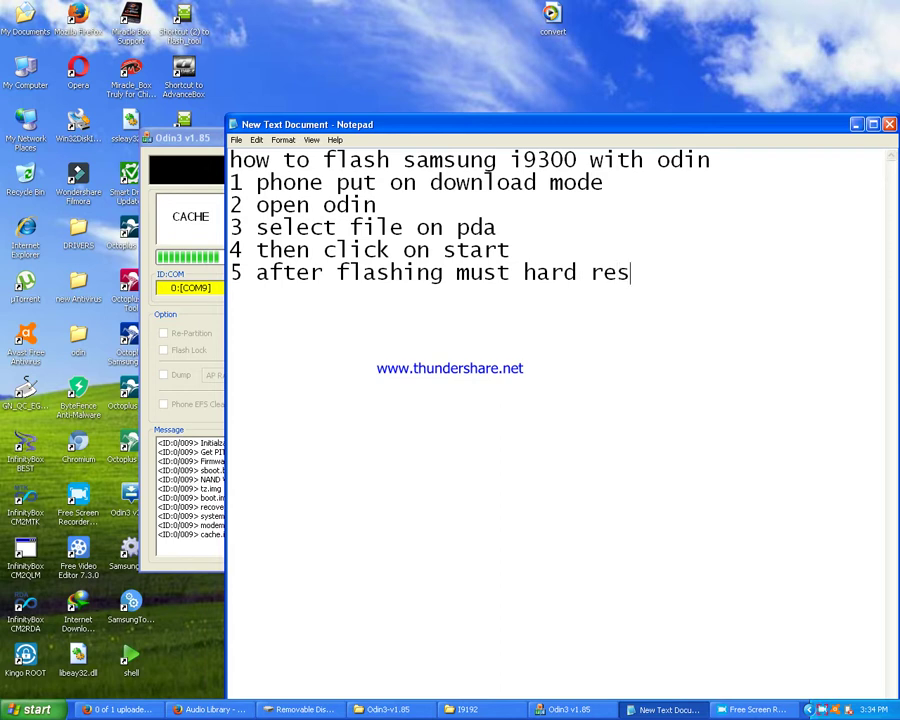
text(et your)
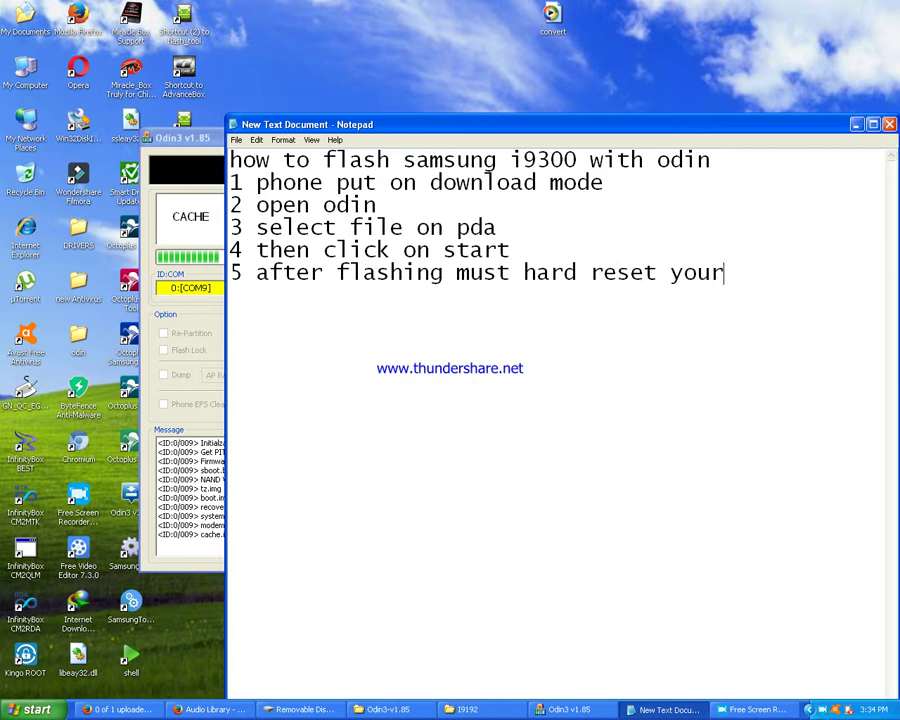
text( phone)
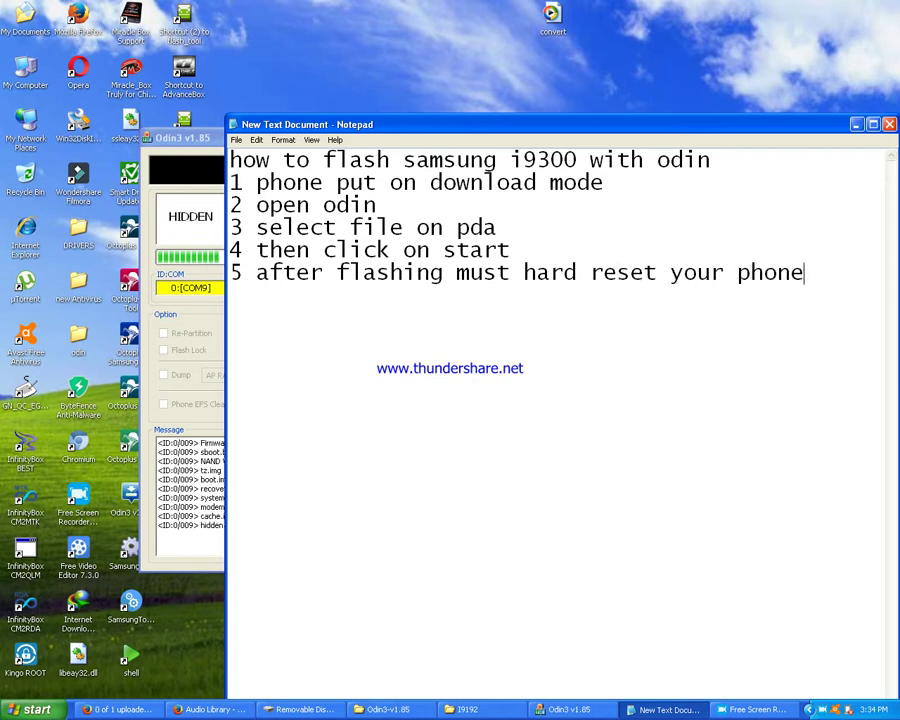
Switch to Odin and check the result of the flashing process
click(210, 150)
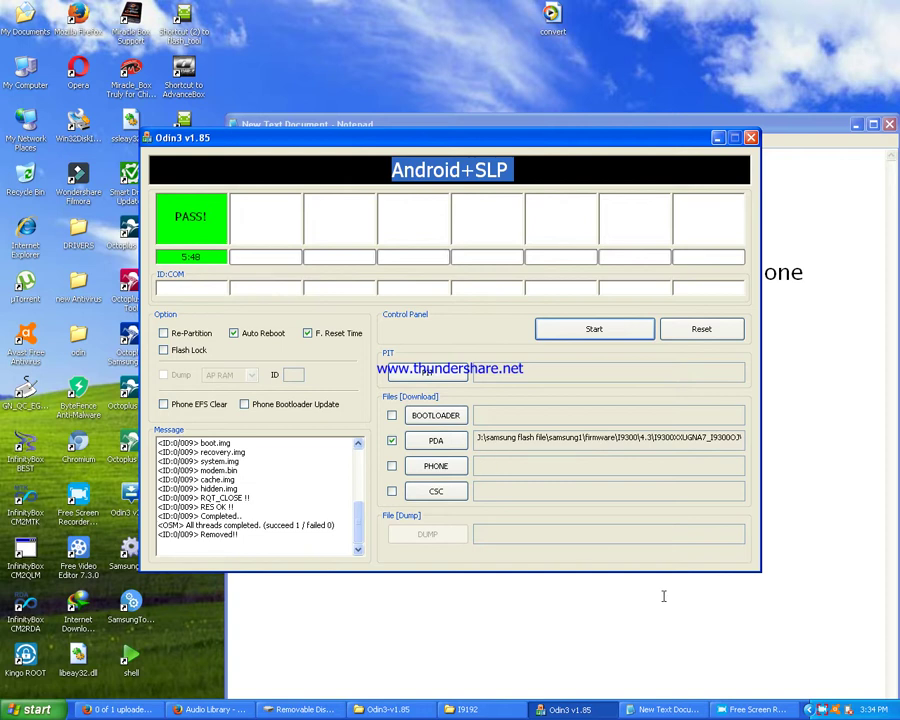
click(822, 710)
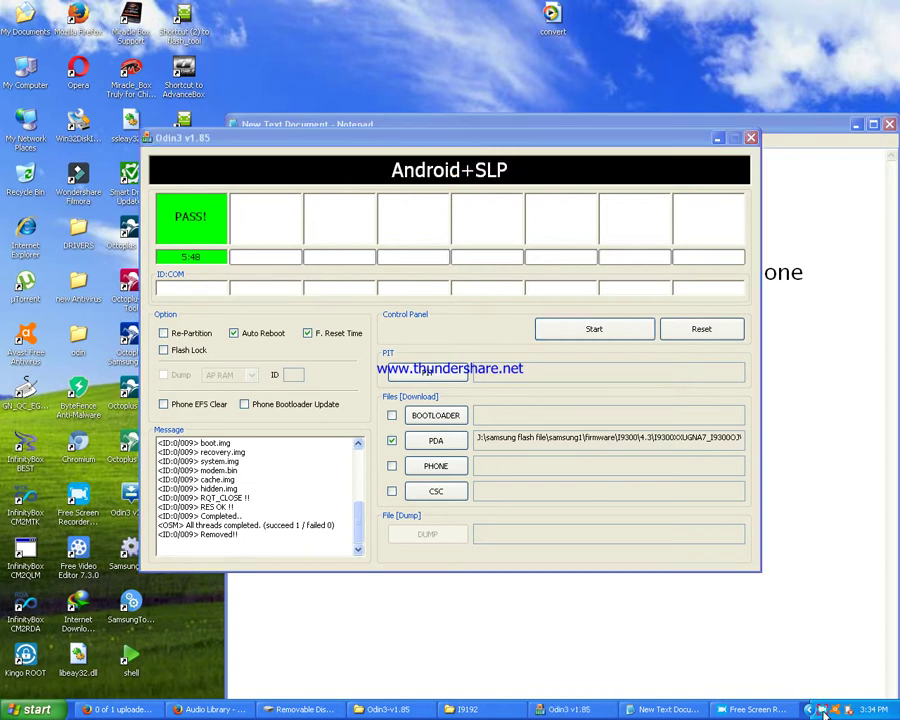